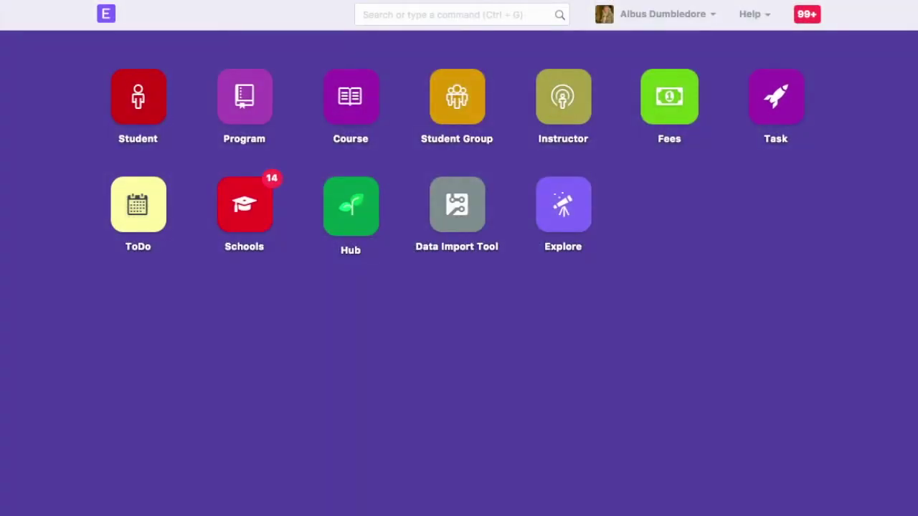
- Create and save a new Fee Category named 'Library Fee' from the Schools module
click(250, 236)
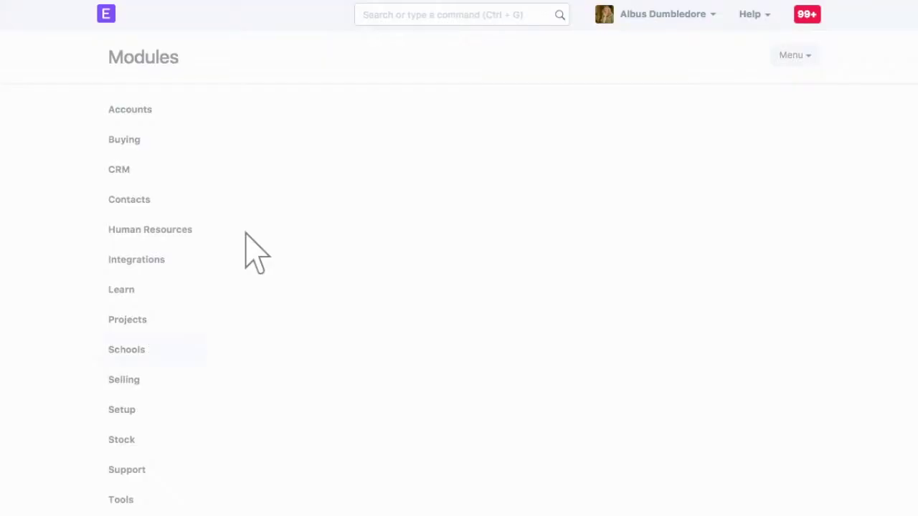
scroll(247, 242, down, 5)
click(567, 322)
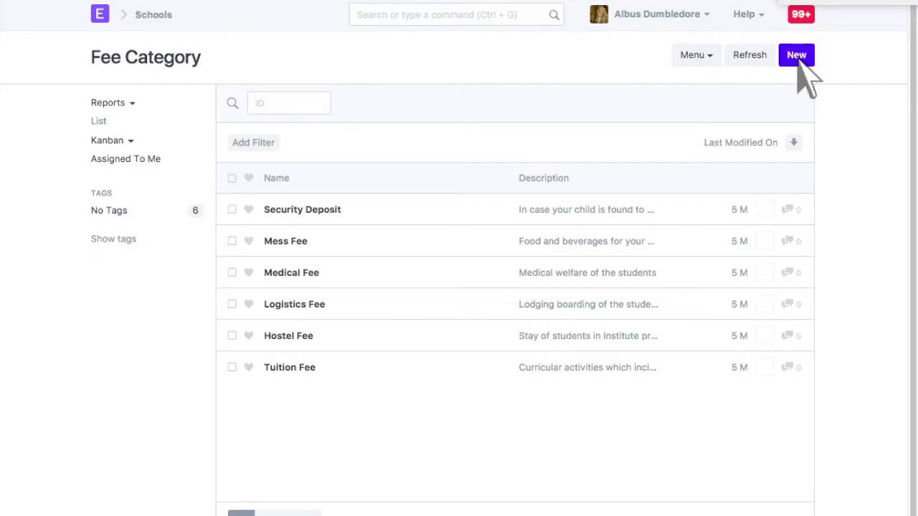
click(797, 60)
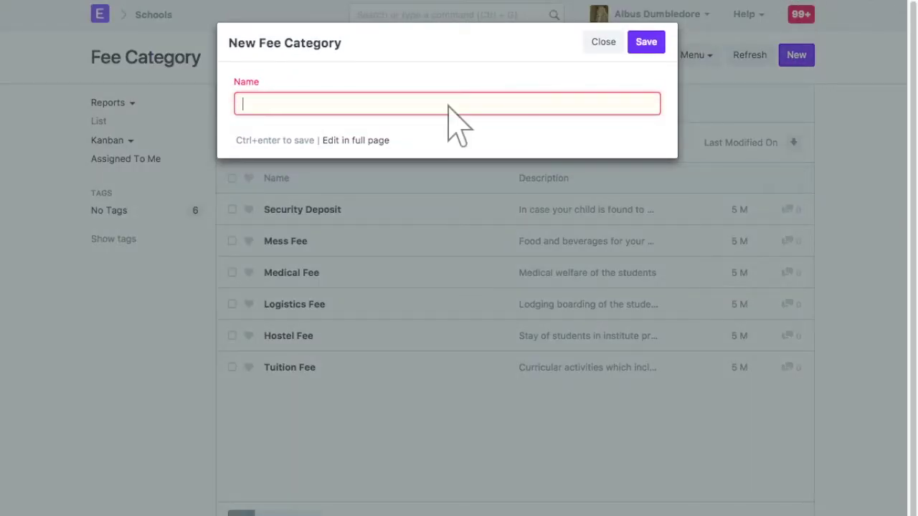
text(Library Fee)
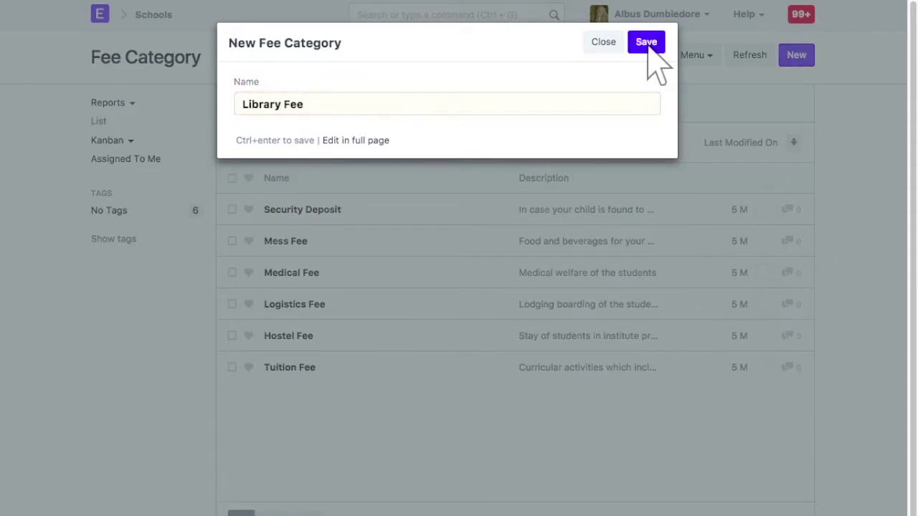
click(646, 43)
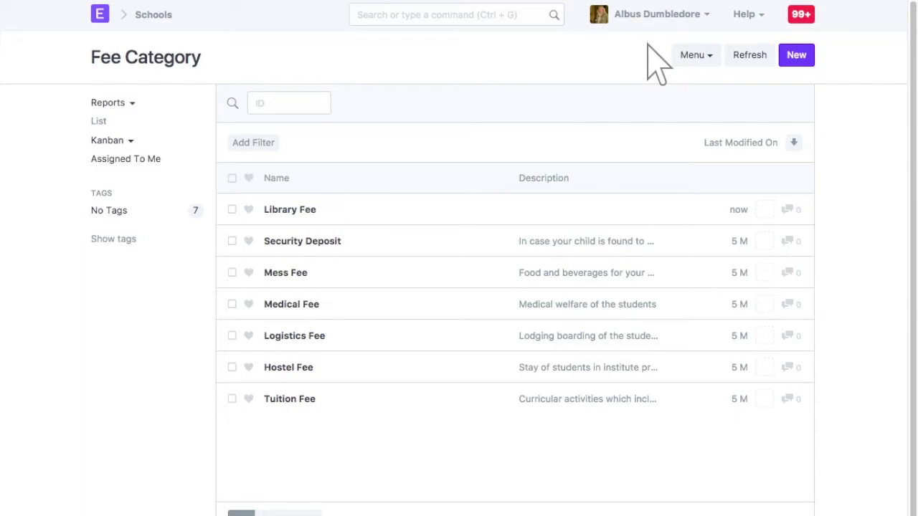
- In the chart of accounts, add 'Fee Receivable' as a Receivable account under Assets > Current Assets > Accounts Receivable
click(457, 15)
text(chart of ac)
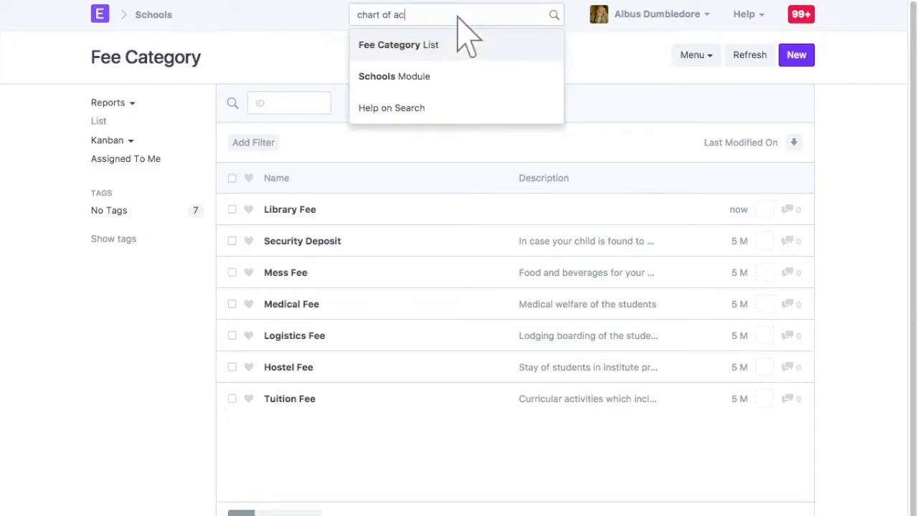
click(466, 100)
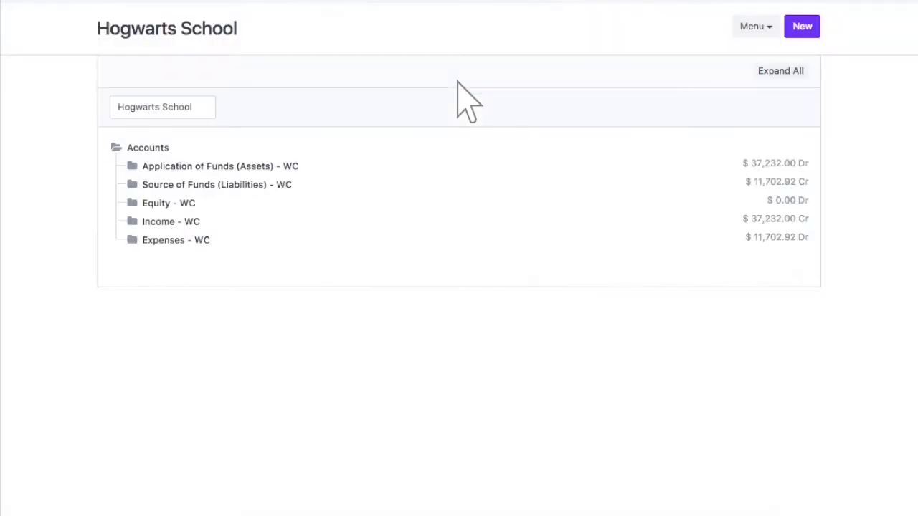
click(132, 166)
click(147, 185)
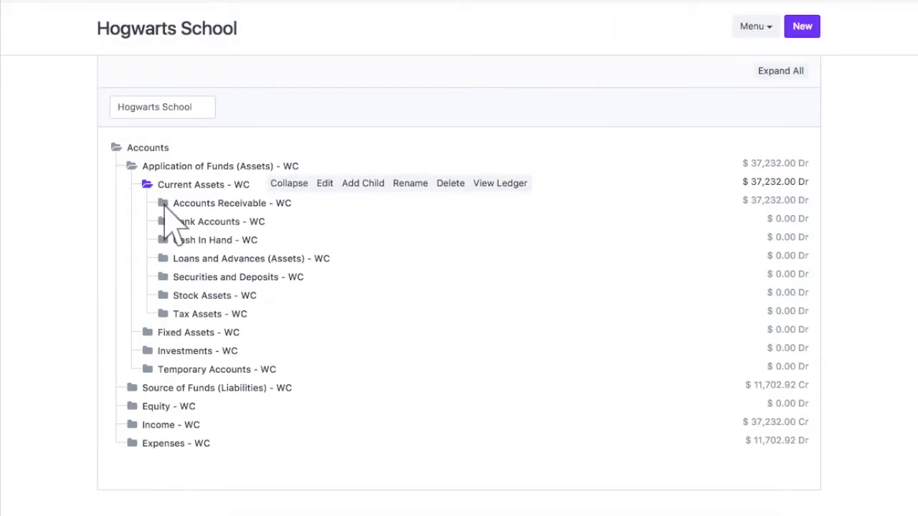
click(164, 204)
click(399, 203)
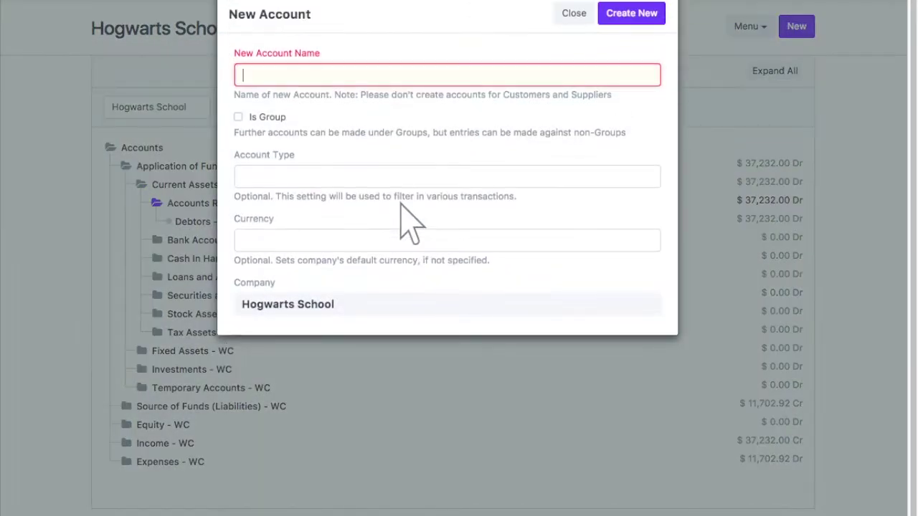
text(Fee Receivable)
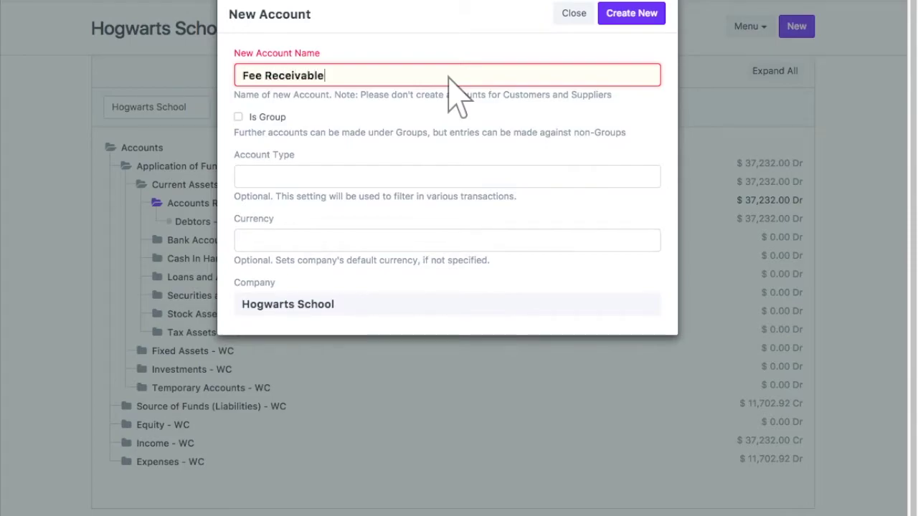
click(449, 178)
click(439, 348)
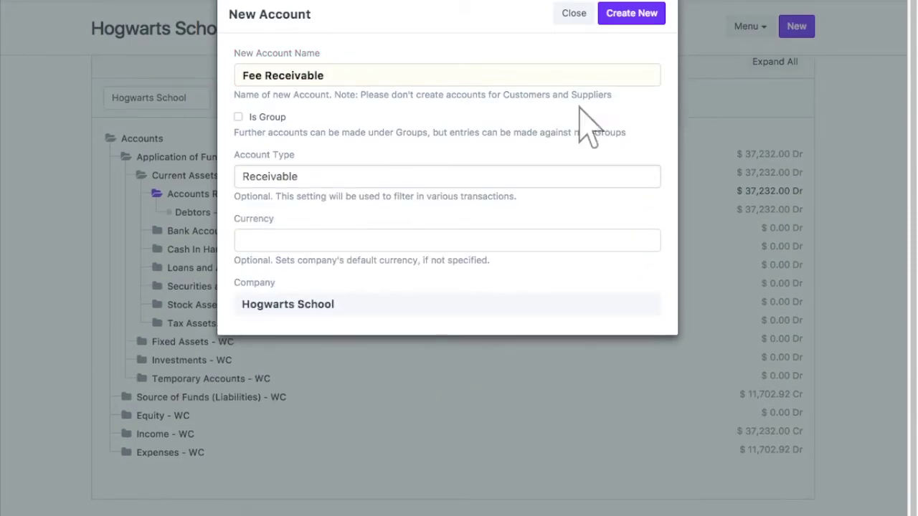
click(632, 15)
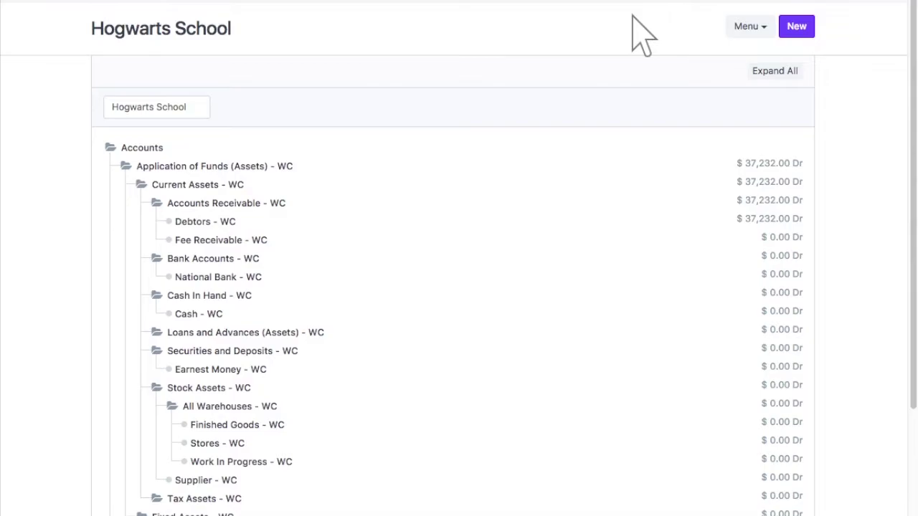
- Check the Fee Receivable account and the Student Fee account under Income > Direct Income
click(170, 243)
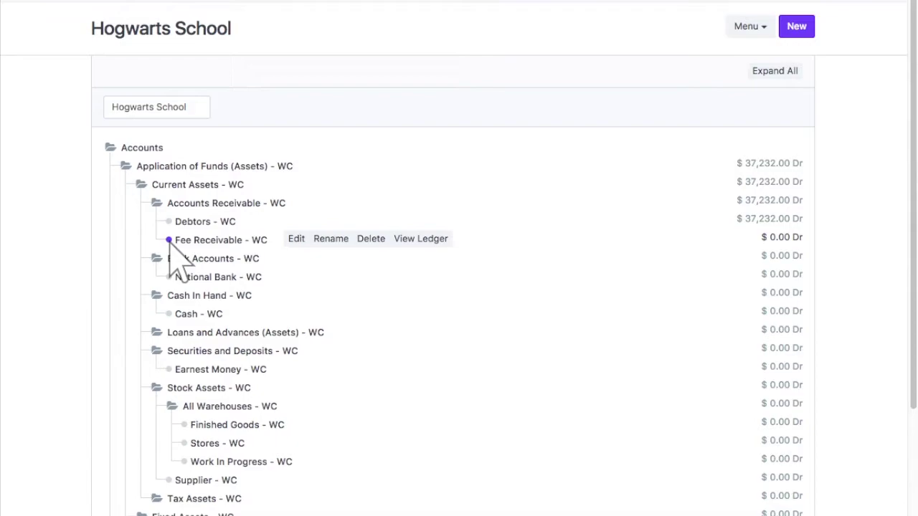
scroll(144, 430, down, 3)
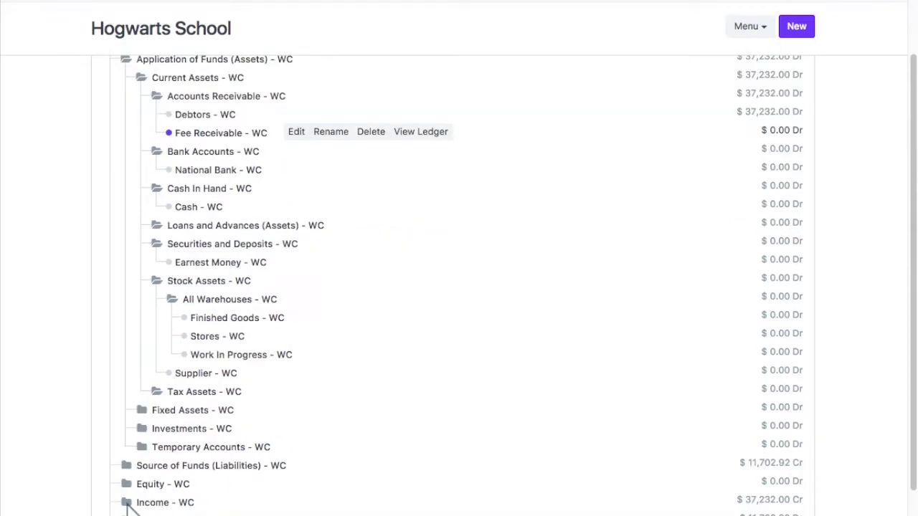
click(127, 501)
scroll(127, 505, down, 1)
click(141, 503)
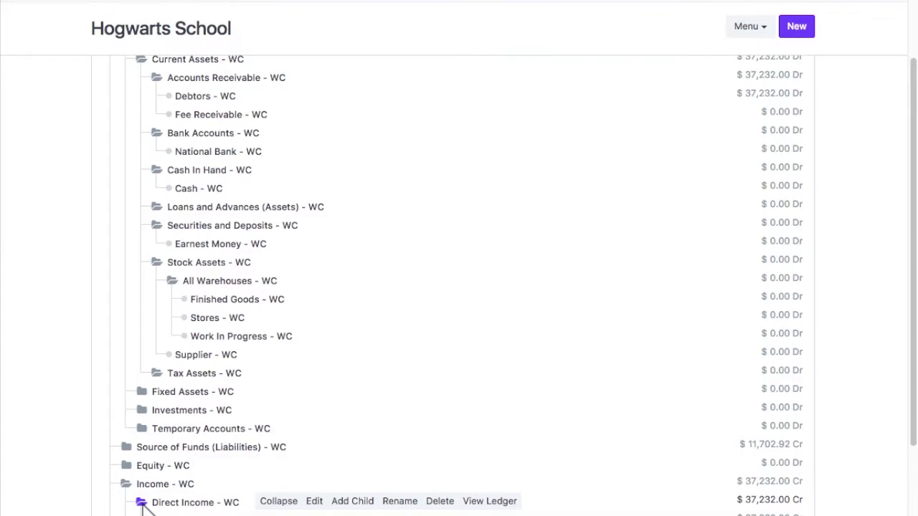
scroll(144, 505, down, 1)
click(153, 502)
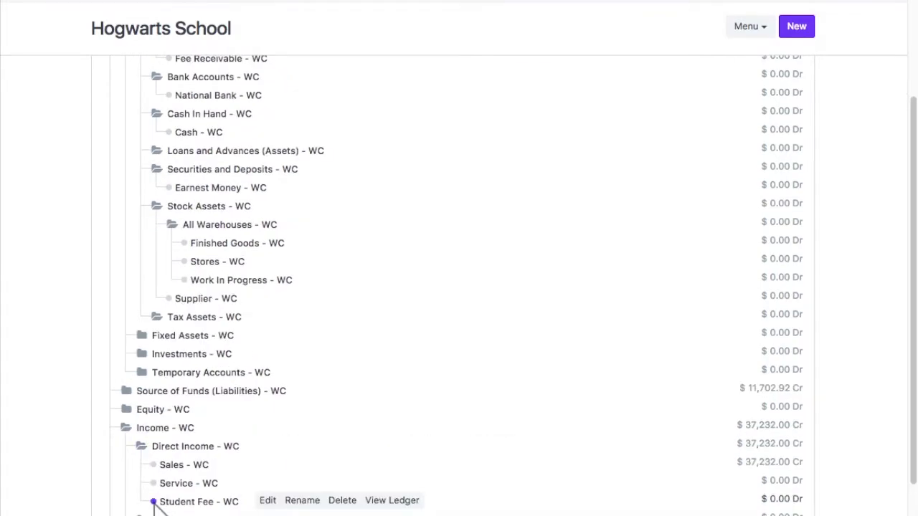
scroll(152, 502, up, 1)
- Go to the Fee Structure list in the Schools module
click(100, 15)
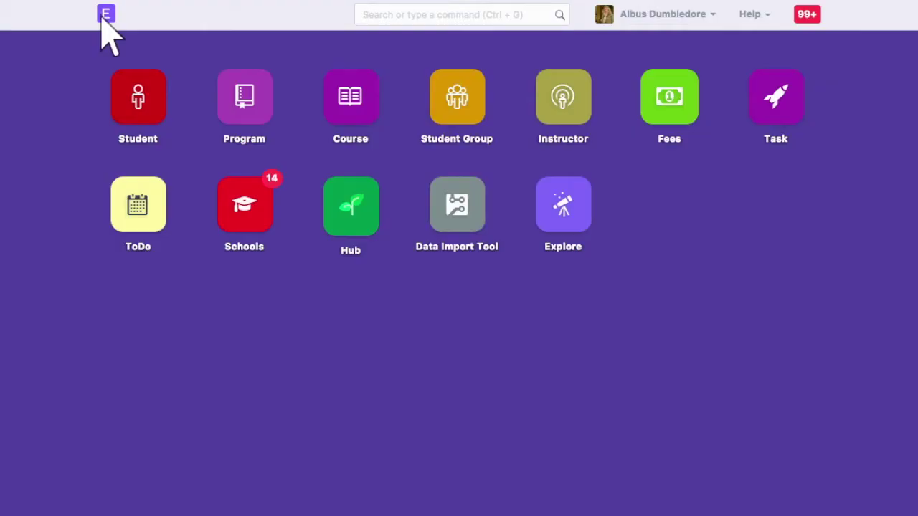
click(248, 240)
scroll(250, 244, down, 4)
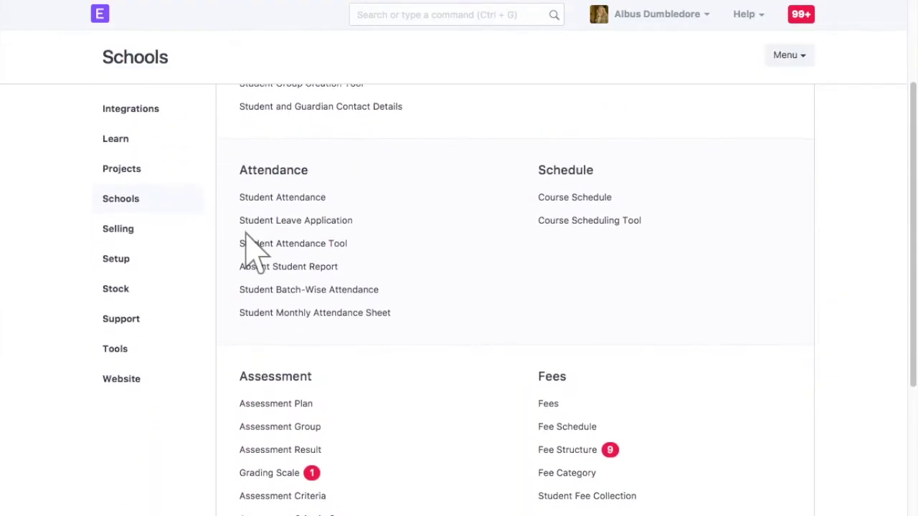
click(571, 449)
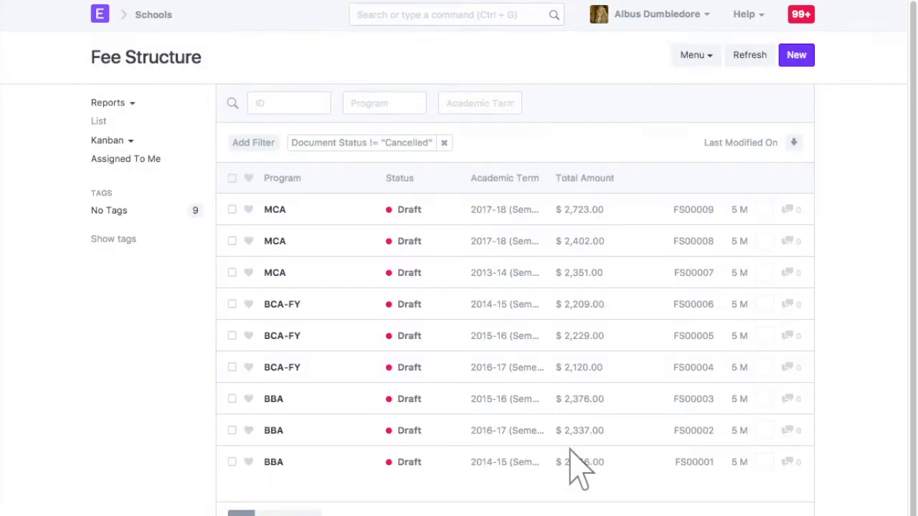
- Start a new fee structure with student category Open and program BCS-FY
click(796, 55)
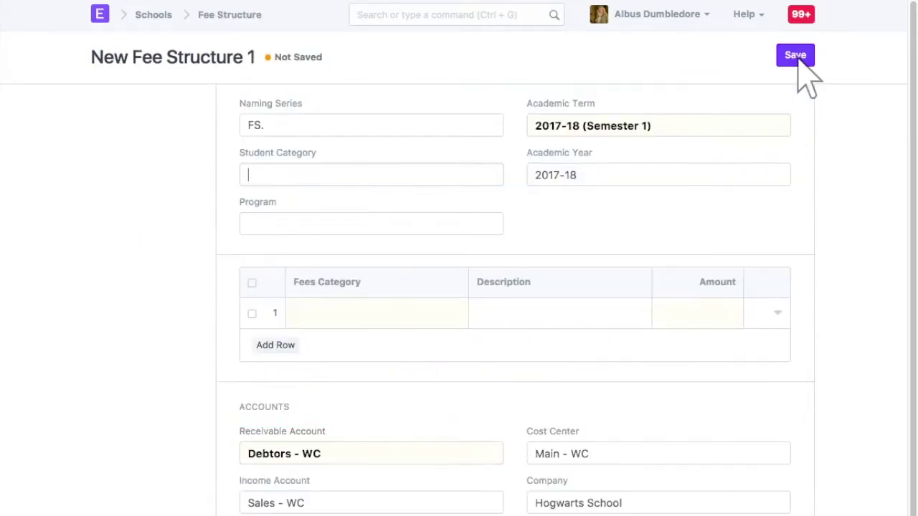
click(280, 158)
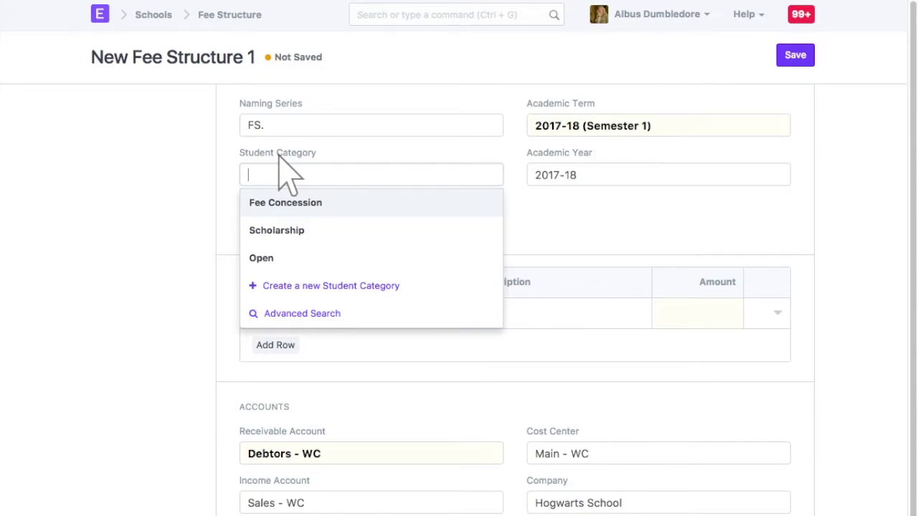
text(open)
click(373, 197)
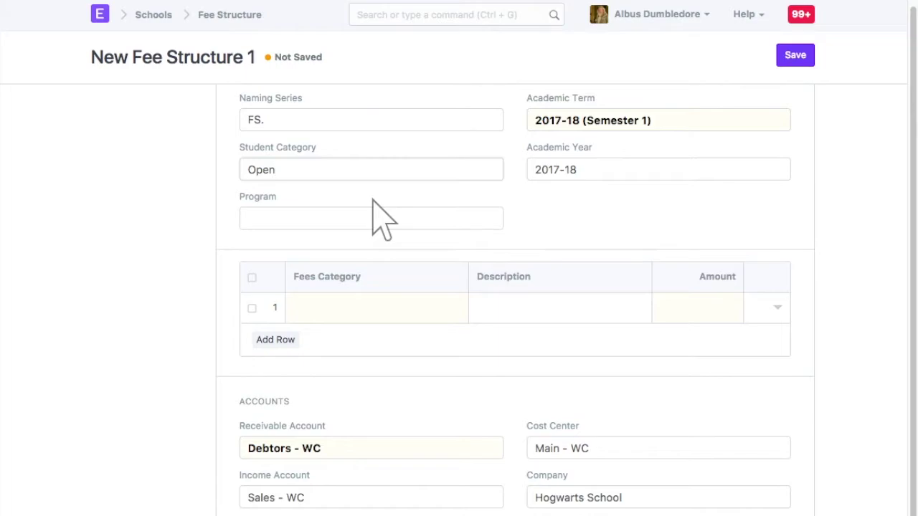
click(372, 219)
text(bcs)
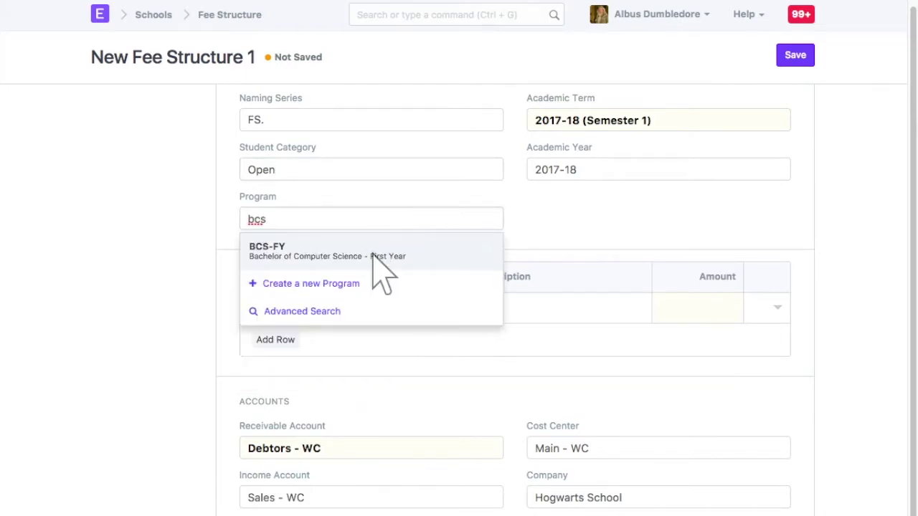
click(376, 252)
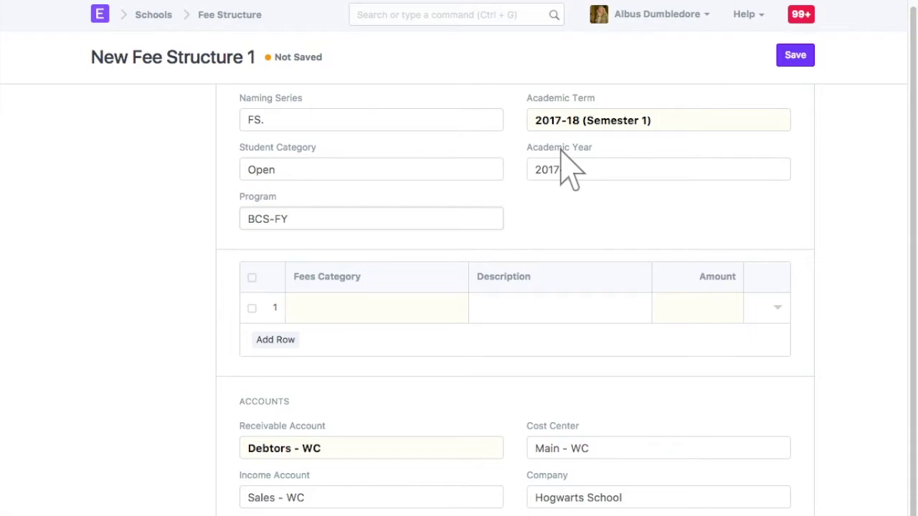
- Set the first fee row to Tuition Fee with amount 2500
click(777, 307)
click(381, 368)
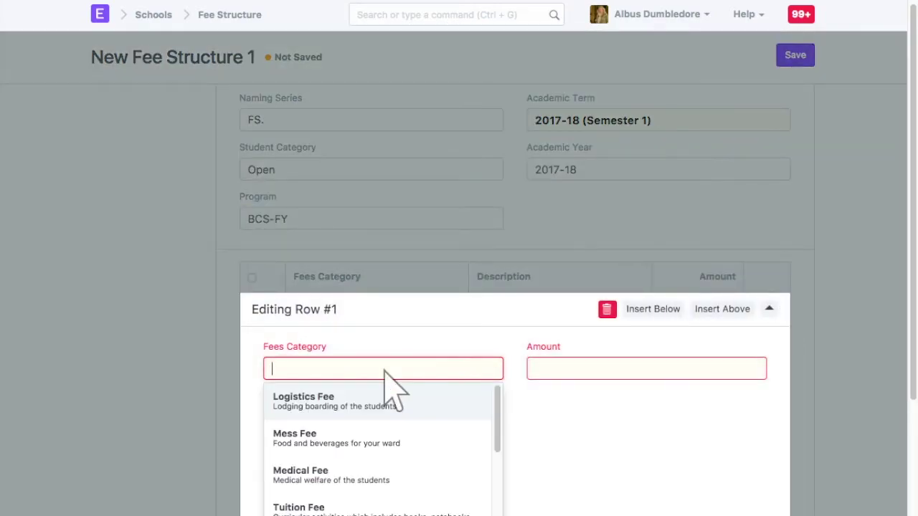
text(tu)
click(378, 182)
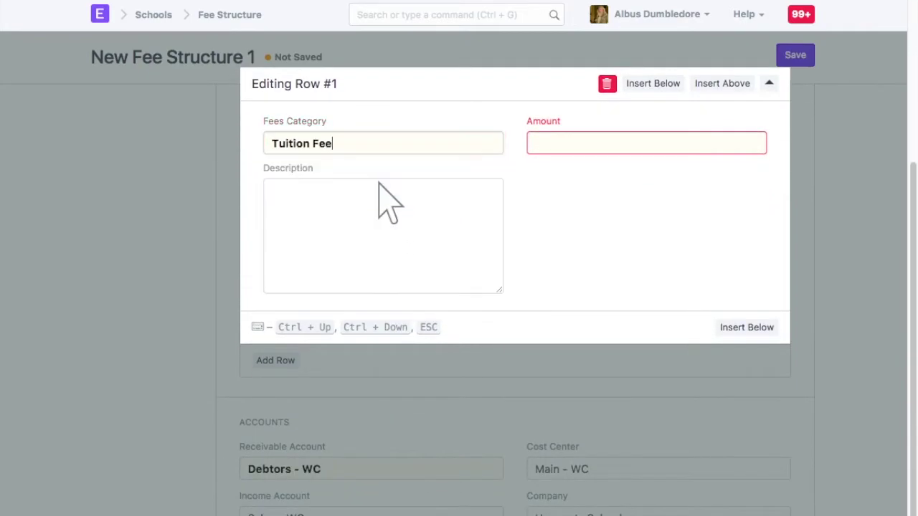
click(651, 151)
text(2500)
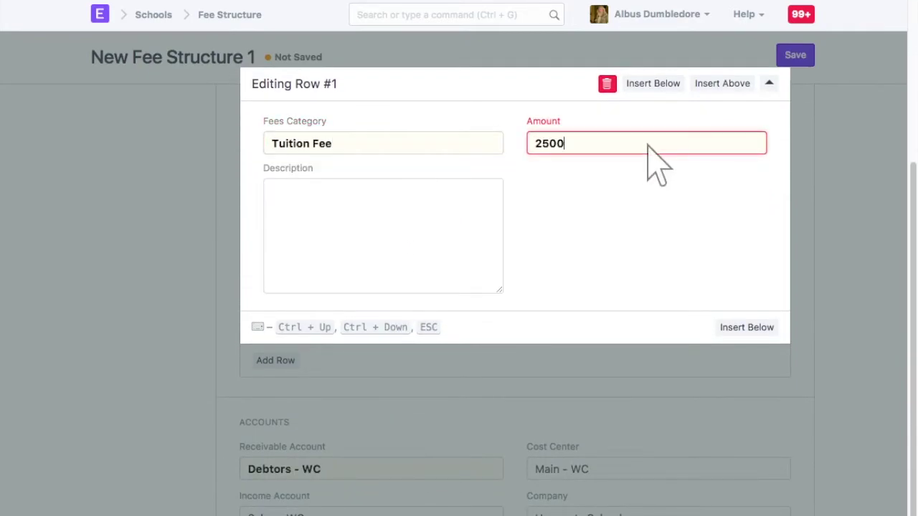
- Insert a Hostel Fee row above it with amount 1500
click(723, 84)
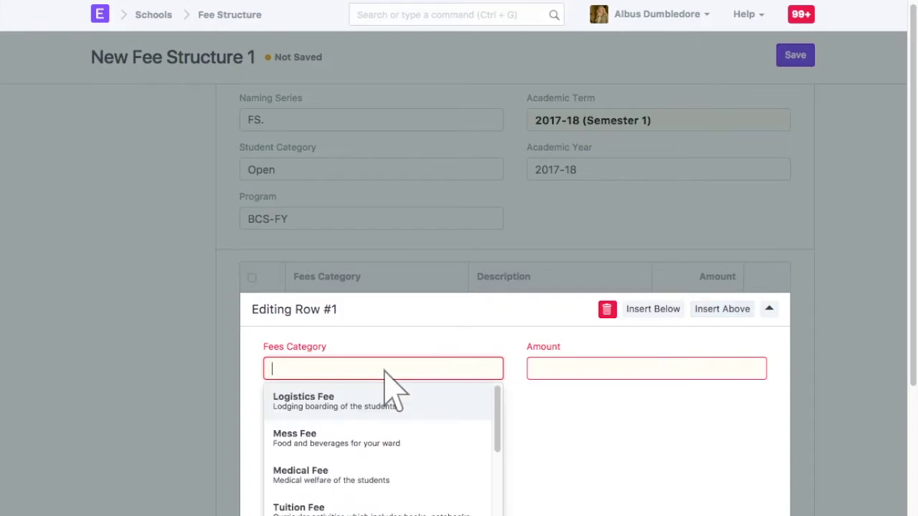
text(hos)
click(385, 177)
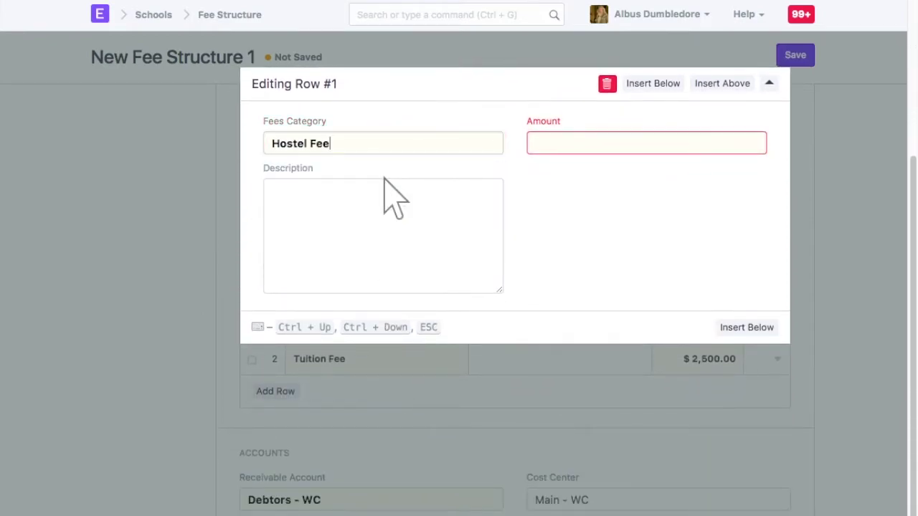
click(647, 144)
text(1500)
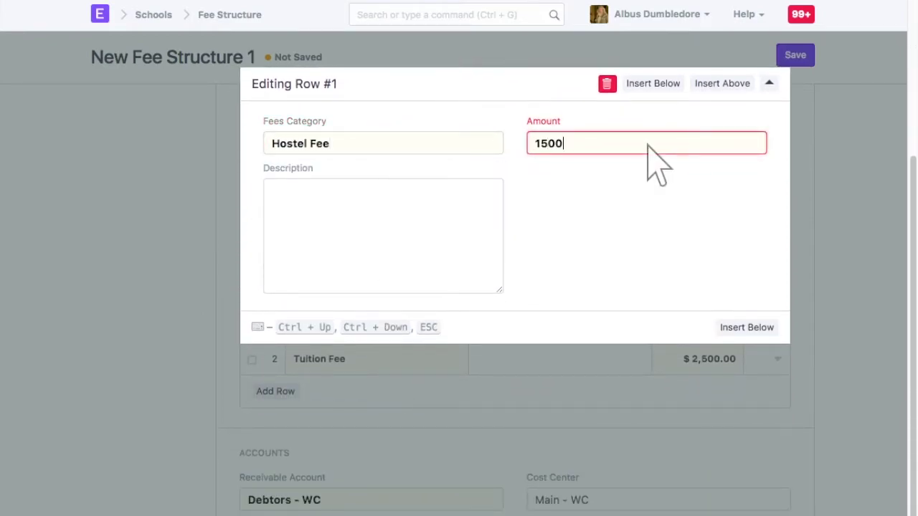
- Insert a Library Fee row at the top with amount 300
click(722, 84)
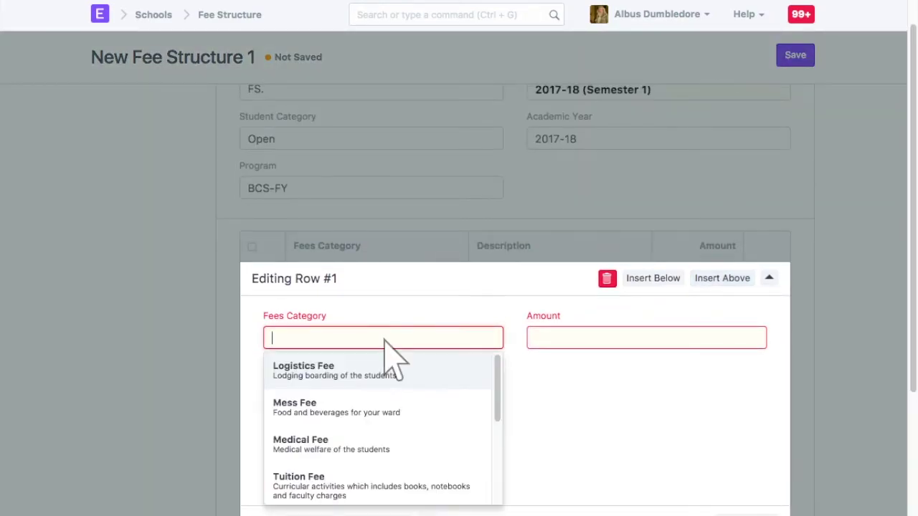
text(libr)
click(385, 173)
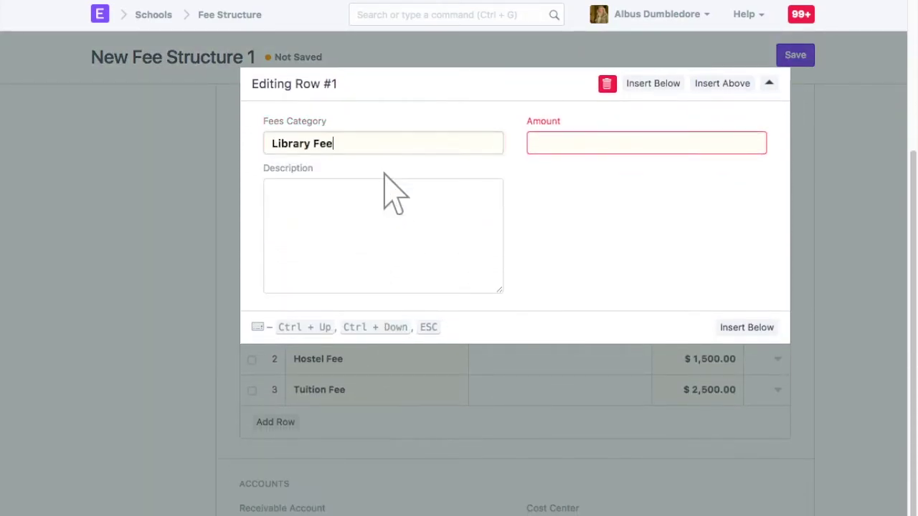
click(647, 145)
text(300)
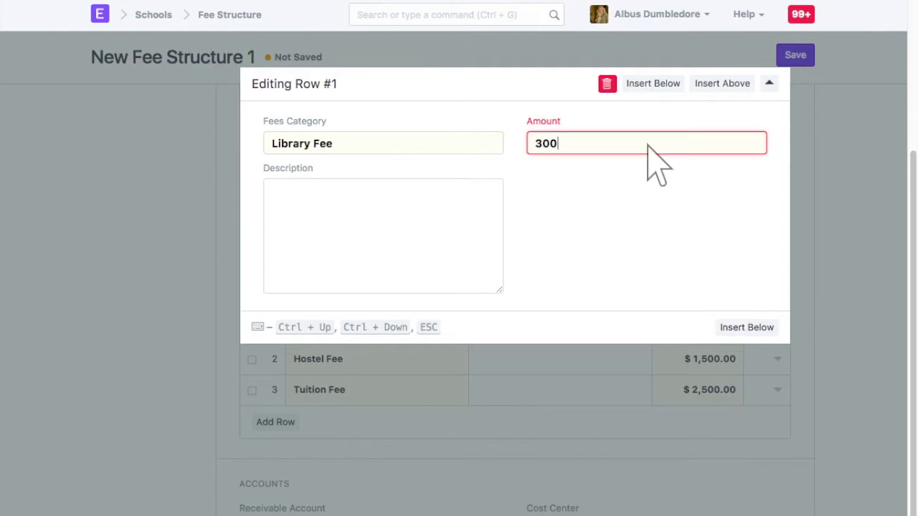
key(Escape)
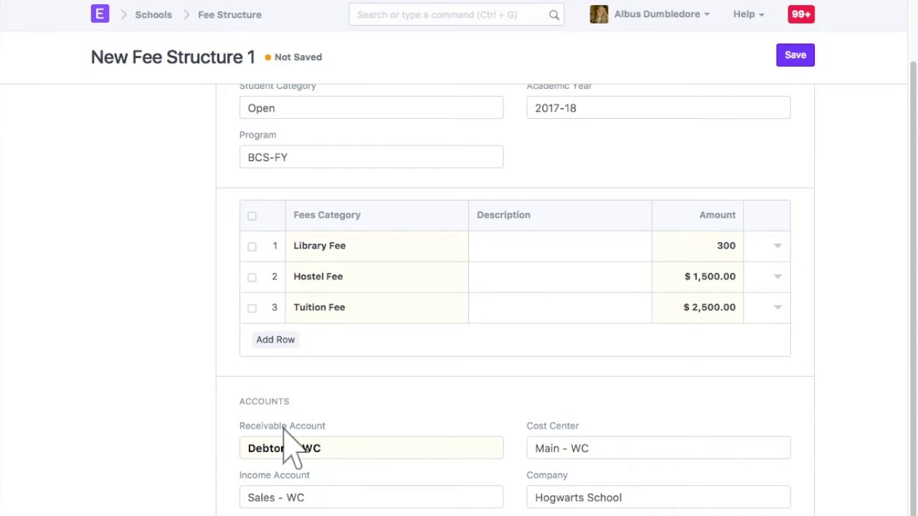
- Set Receivable Account to Fee Receivable - WC and Income Account to Student Fee - WC, then save
click(373, 450)
key(ctrl+a)
text(fee rece)
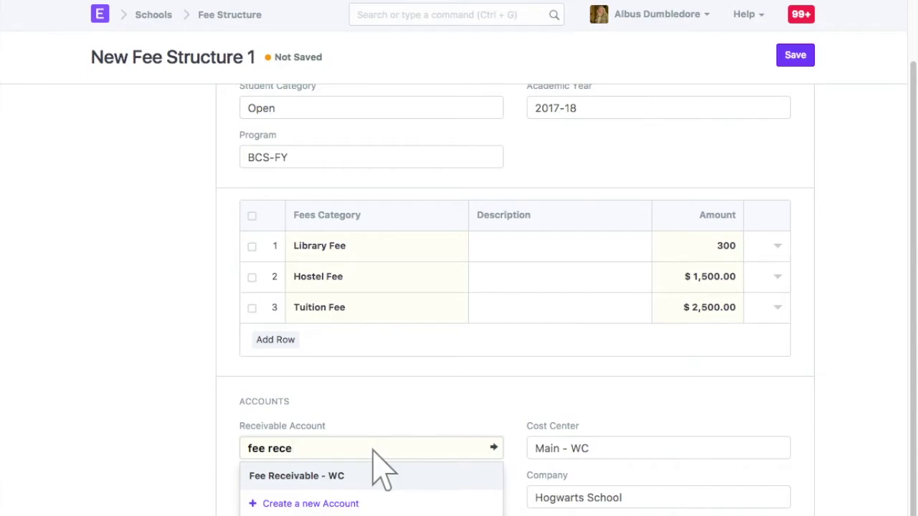
click(373, 477)
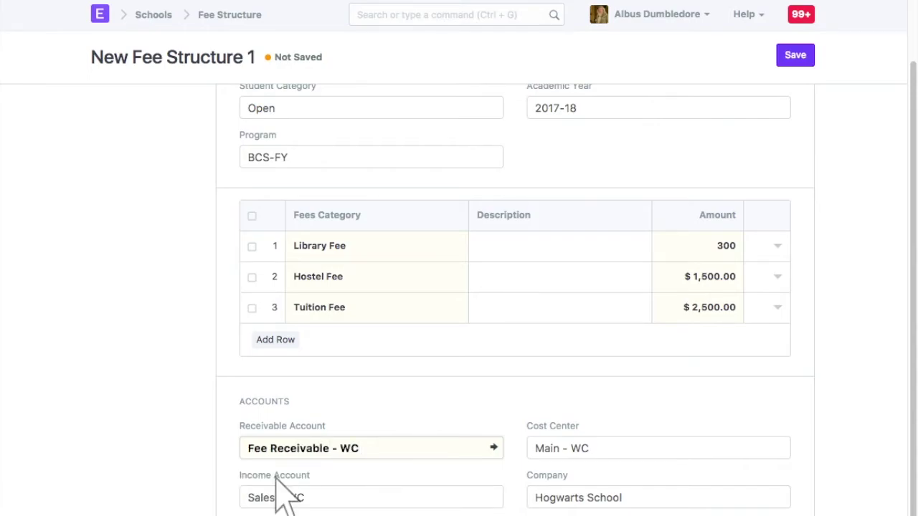
click(373, 500)
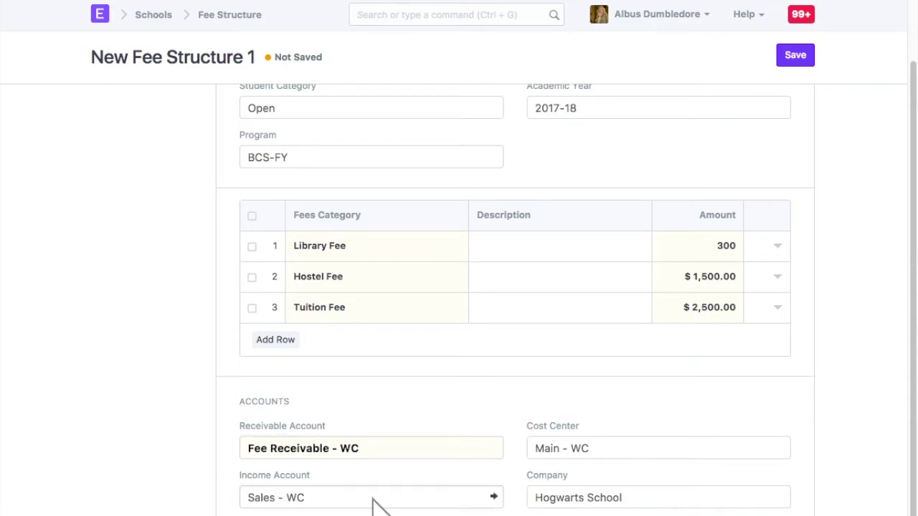
key(ctrl+a)
text(student fe)
click(374, 512)
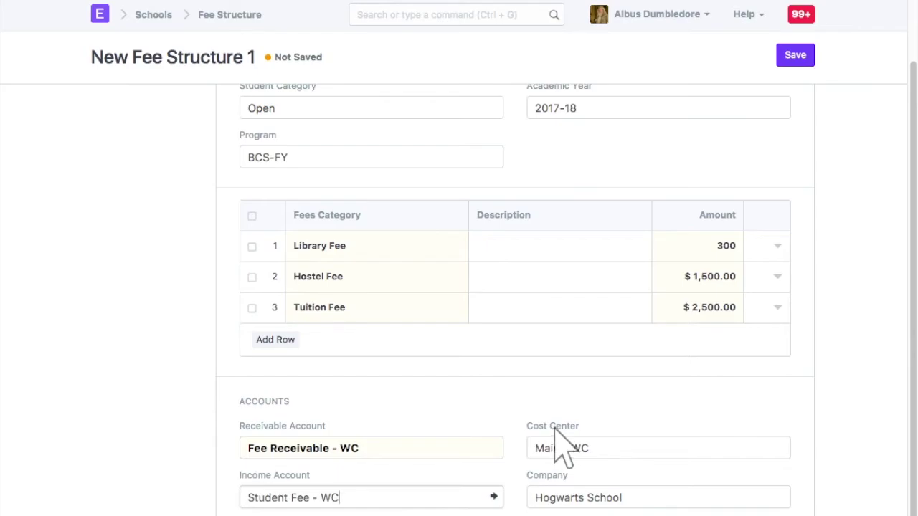
click(795, 56)
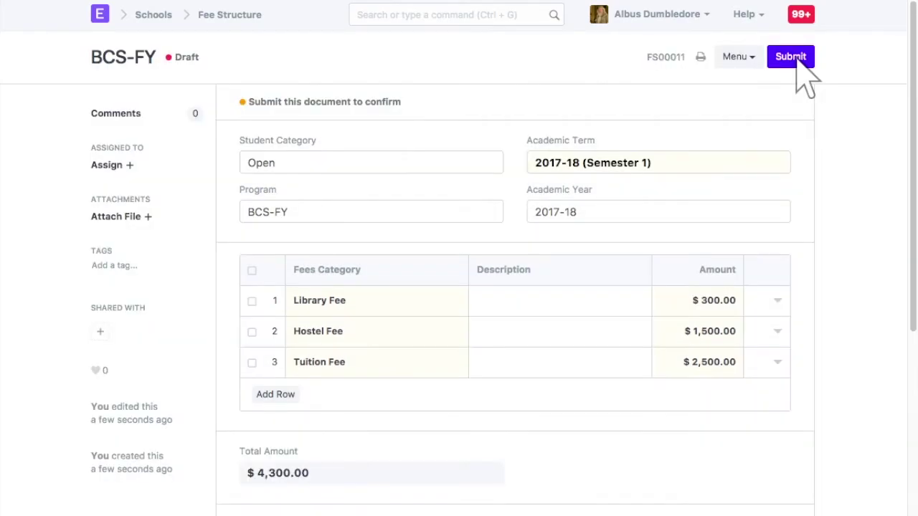
- Submit the saved BCS-FY fee structure and confirm the submission
click(790, 57)
click(649, 43)
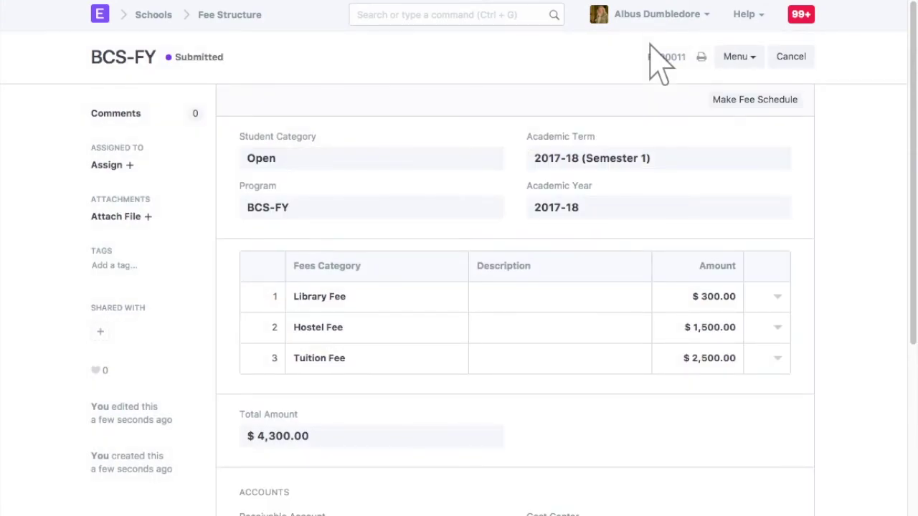
- Open the BCS-FY program from the Program list
click(457, 15)
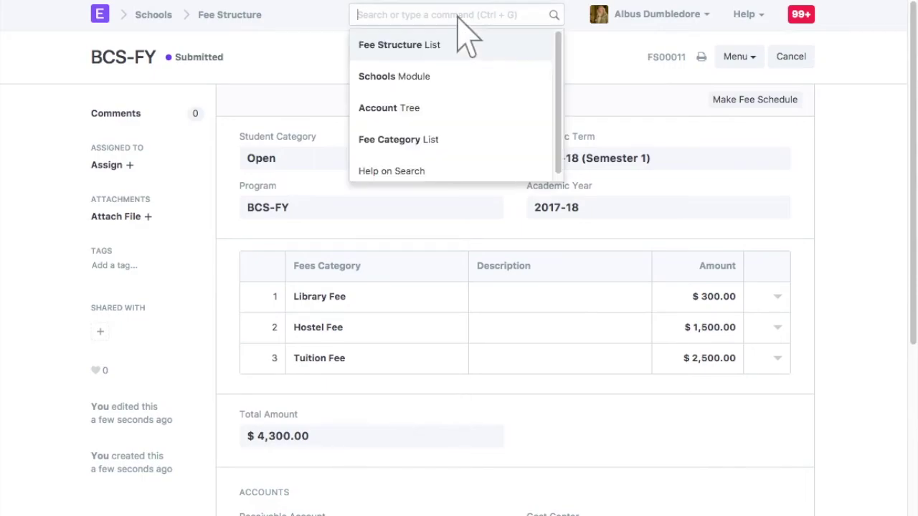
text(program)
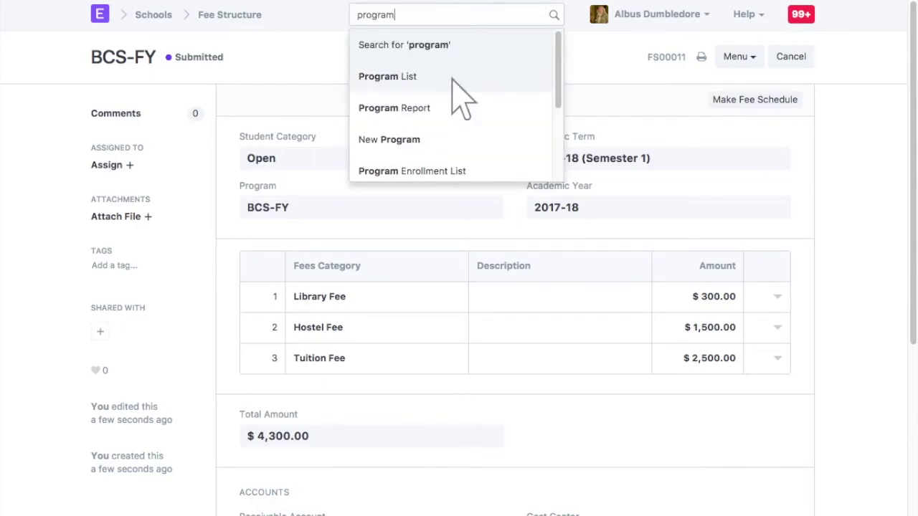
click(452, 79)
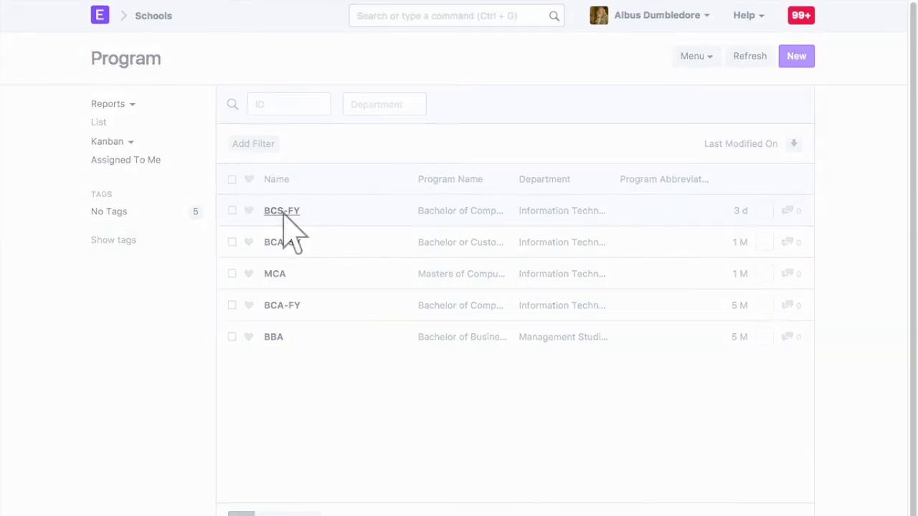
click(284, 212)
- Add a fee schedule row linking fee structure FS00011 and save the program
scroll(287, 230, down, 5)
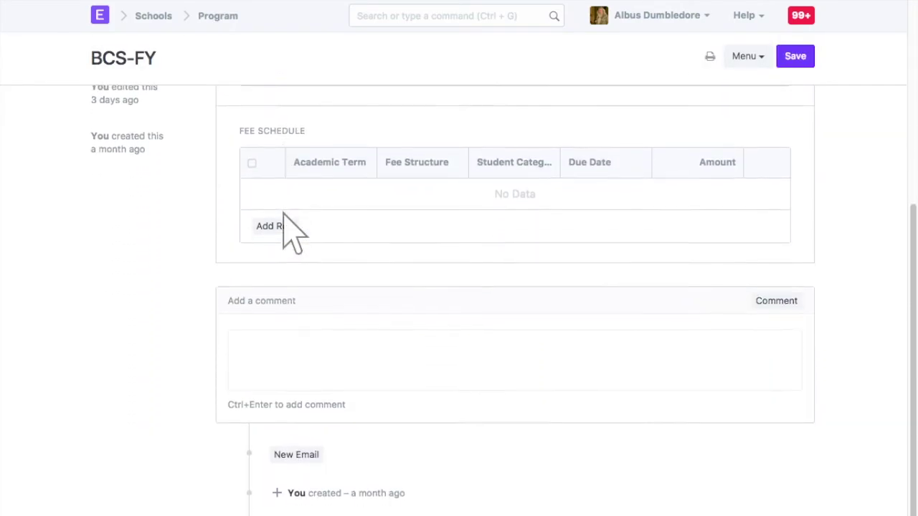
click(280, 217)
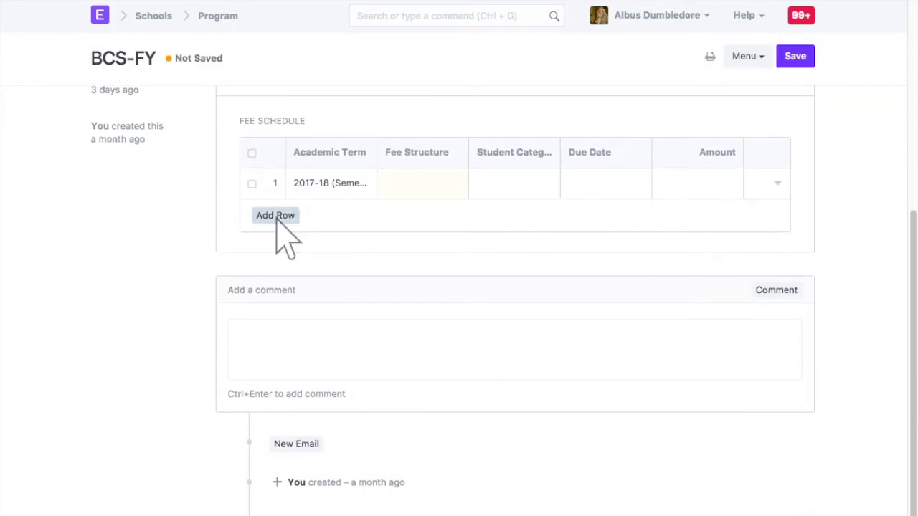
click(777, 183)
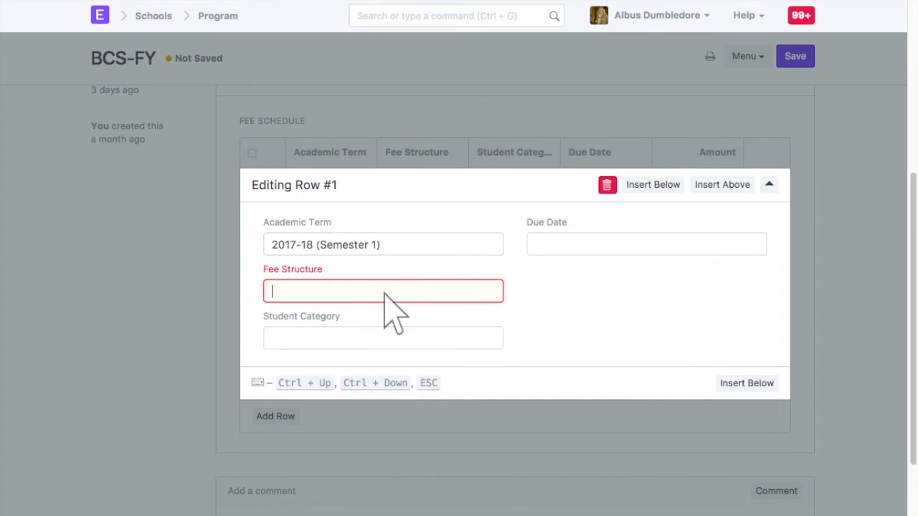
text(11)
click(387, 188)
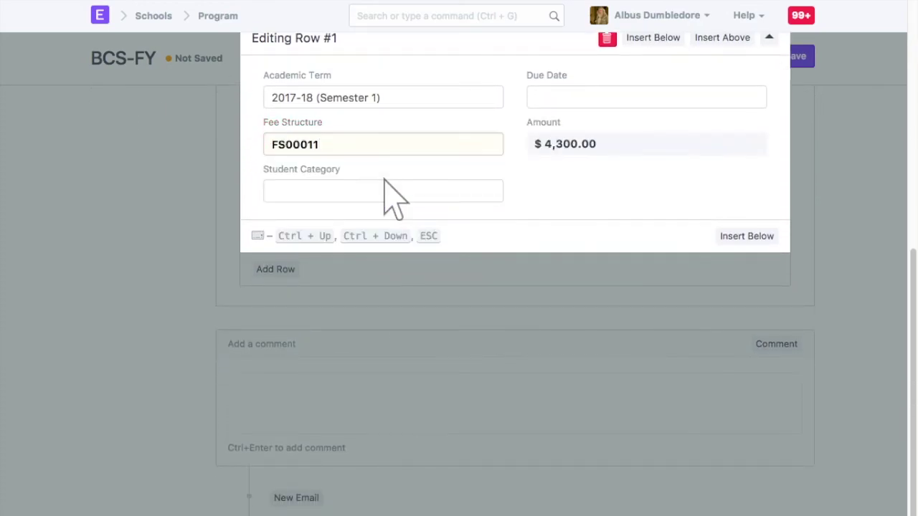
key(Escape)
click(795, 59)
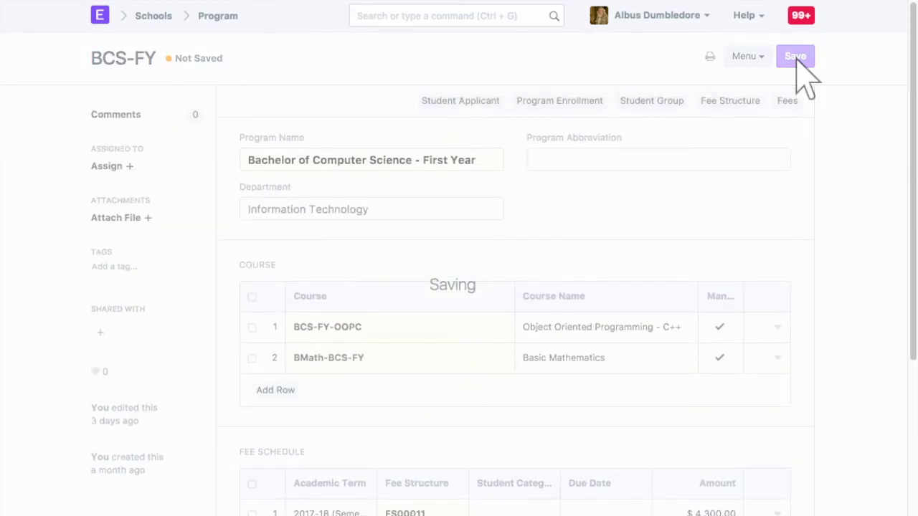